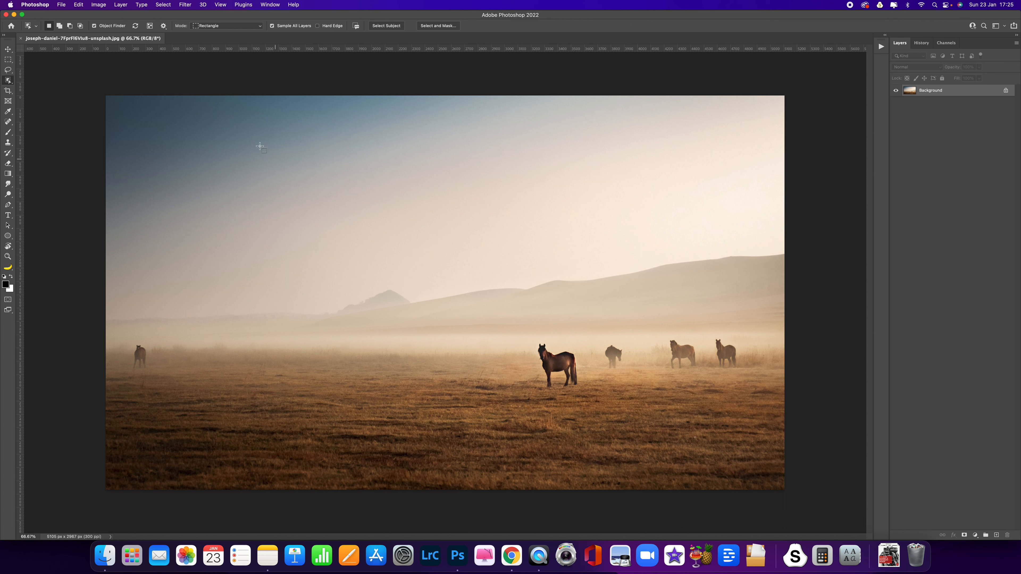
- Isolate the dark central horse with Object Selection, output it to a new layer with layer mask, and show the Background layer again
{"action": "left_click_drag", "start_coordinate": [8, 80], "coordinate": [28, 82]}
{"action": "left_click_drag", "start_coordinate": [526, 330], "coordinate": [584, 395]}
{"action": "left_click", "coordinate": [432, 27]}
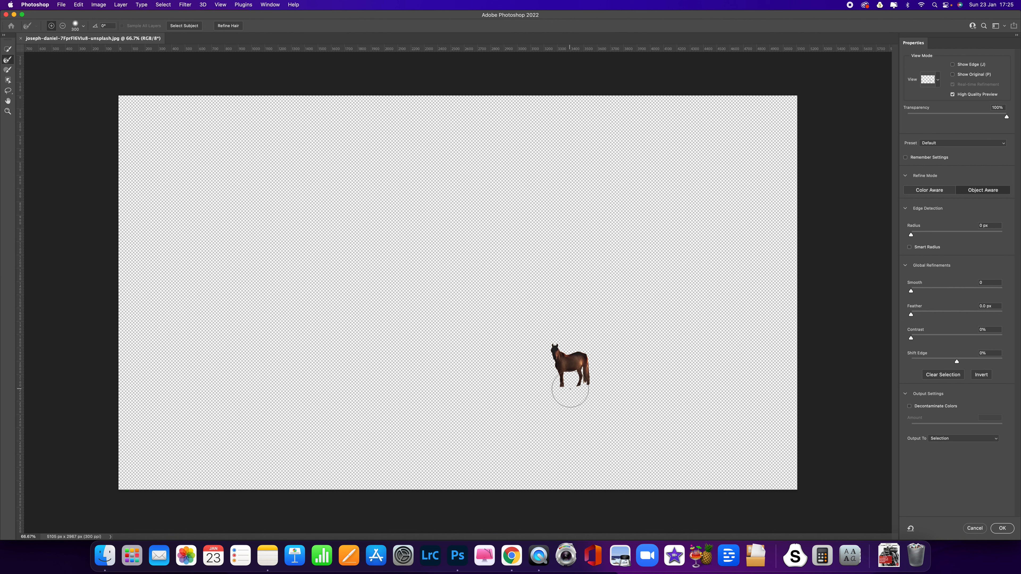
{"action": "left_click", "coordinate": [960, 438]}
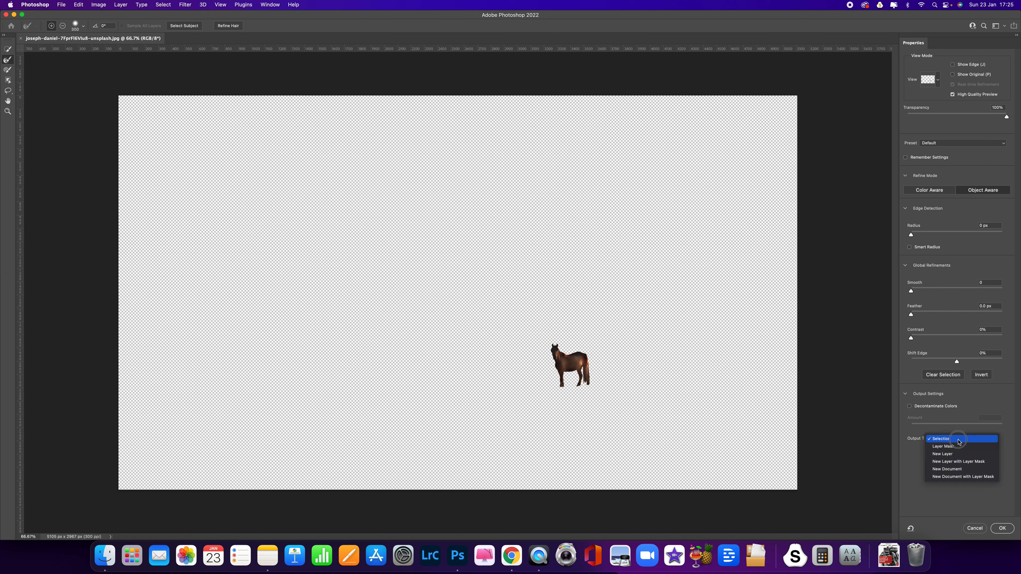
{"action": "left_click", "coordinate": [990, 463]}
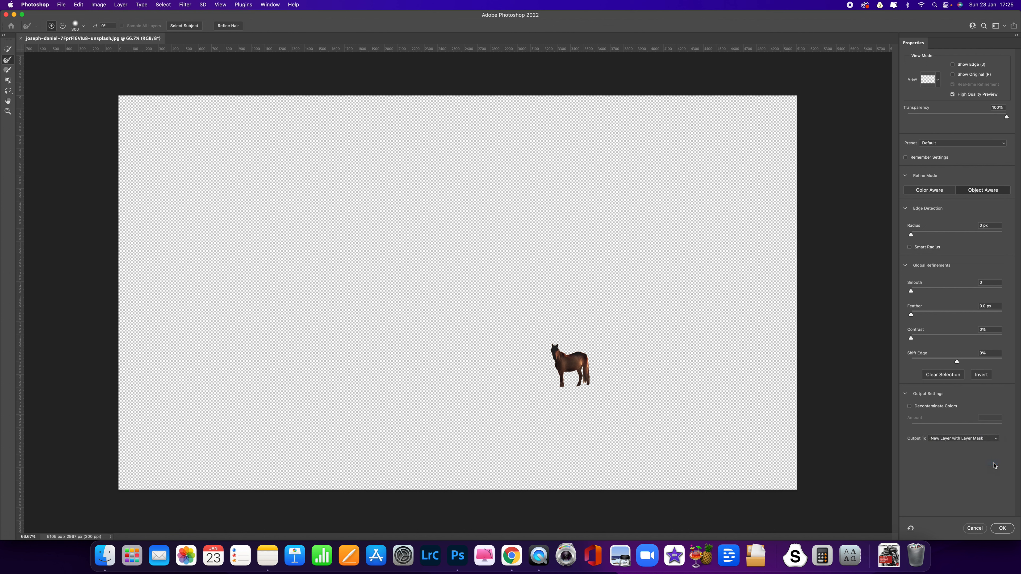
{"action": "left_click", "coordinate": [1002, 529]}
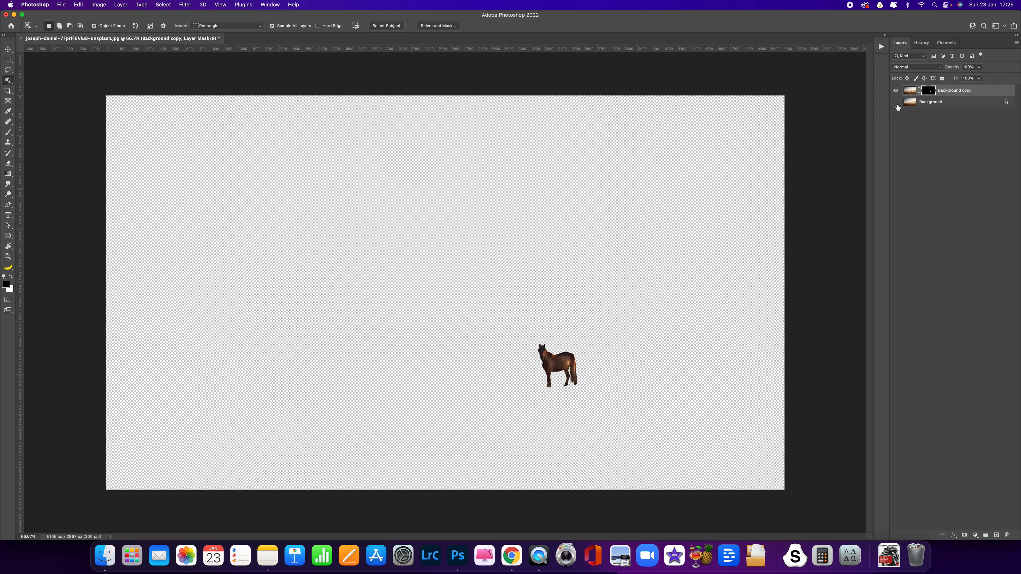
{"action": "left_click", "coordinate": [896, 104]}
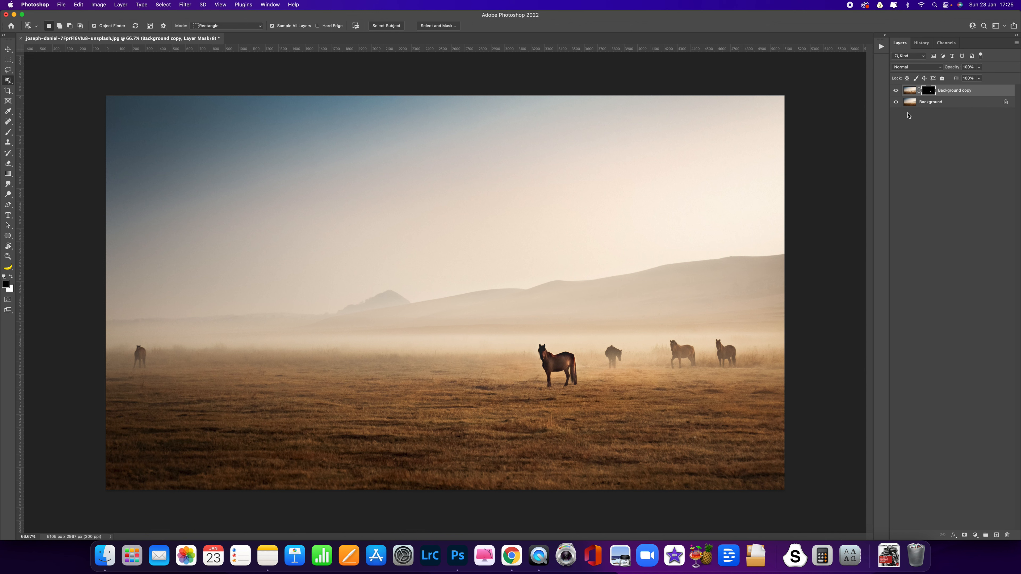
- Free-transform the Background copy layer's image, flattening it to about 45% height and skewing it left about 65° into a shadow shape
{"action": "left_click", "coordinate": [910, 91]}
{"action": "key", "text": "super+t"}
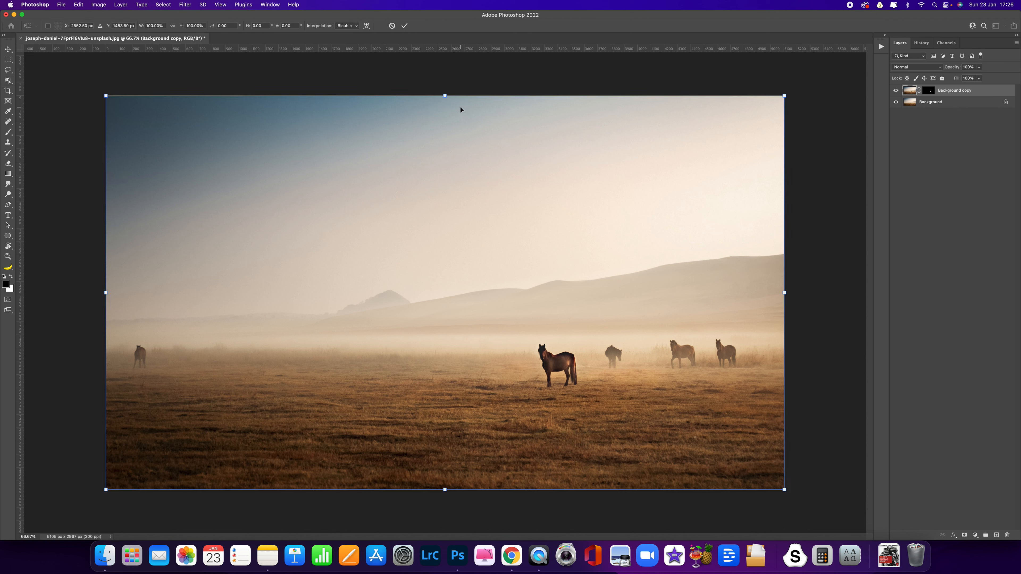
{"action": "left_click_drag", "start_coordinate": [445, 98], "coordinate": [91, 278]}
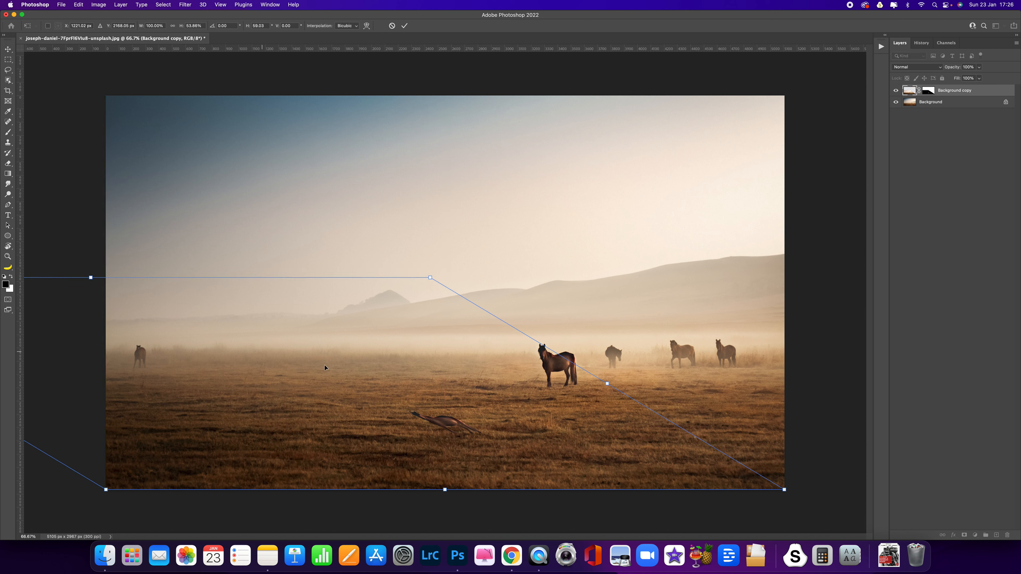
{"action": "left_click_drag", "start_coordinate": [431, 278], "coordinate": [422, 303]}
{"action": "left_click_drag", "start_coordinate": [87, 290], "coordinate": [65, 309]}
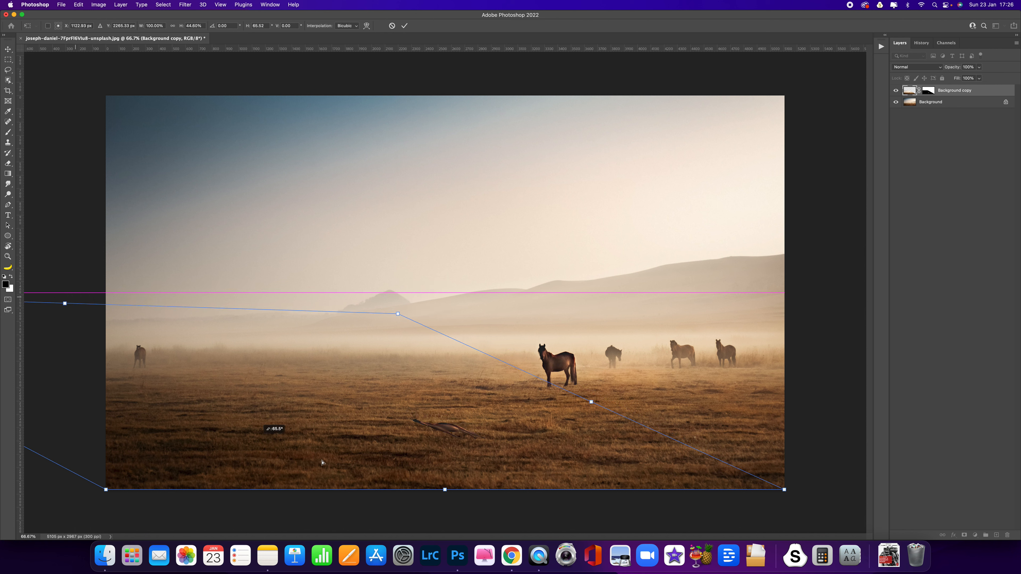
- Move the skewed copy to the horse's hooves and flatten it to about 30% height with a skew of about 76°
{"action": "left_click_drag", "start_coordinate": [462, 445], "coordinate": [550, 401]}
{"action": "left_click_drag", "start_coordinate": [621, 418], "coordinate": [629, 417]}
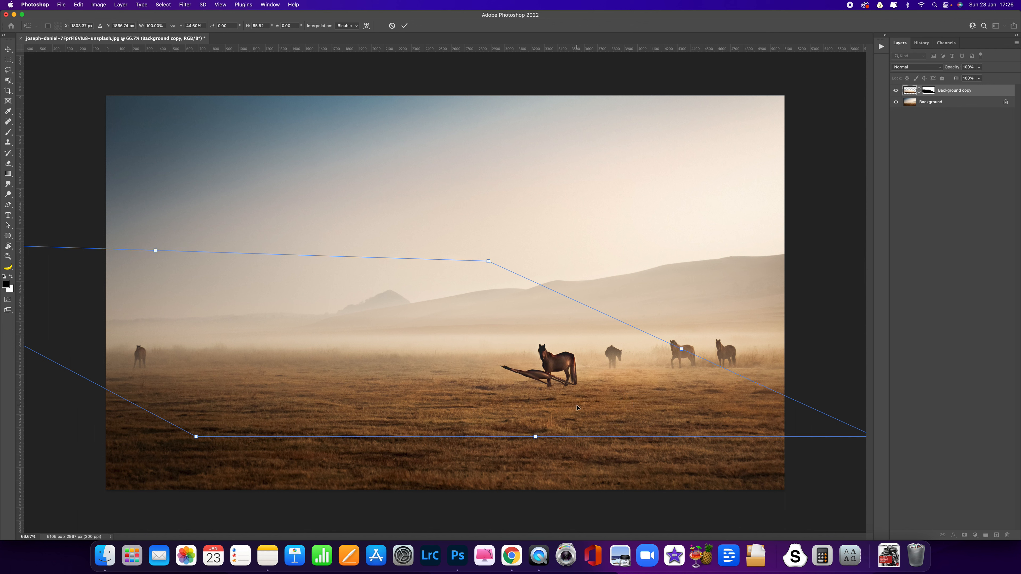
{"action": "left_click_drag", "start_coordinate": [153, 257], "coordinate": [82, 303]}
{"action": "left_click_drag", "start_coordinate": [581, 417], "coordinate": [598, 406]}
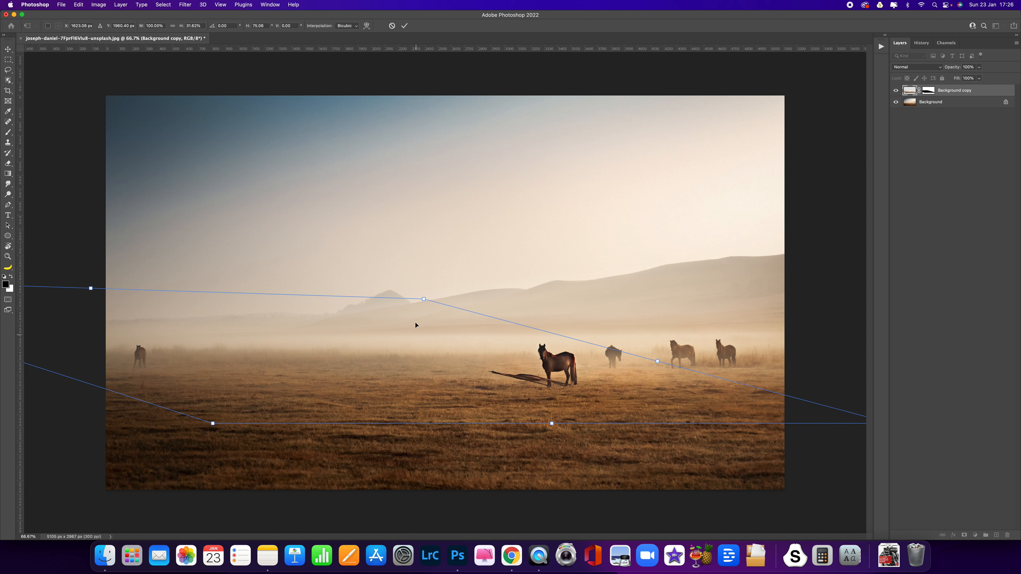
{"action": "mouse_move", "coordinate": [90, 288]}
{"action": "left_mouse_down"}
{"action": "mouse_move", "coordinate": [73, 297]}
{"action": "mouse_move", "coordinate": [82, 294]}
{"action": "left_mouse_up"}
{"action": "left_click_drag", "start_coordinate": [562, 411], "coordinate": [564, 410]}
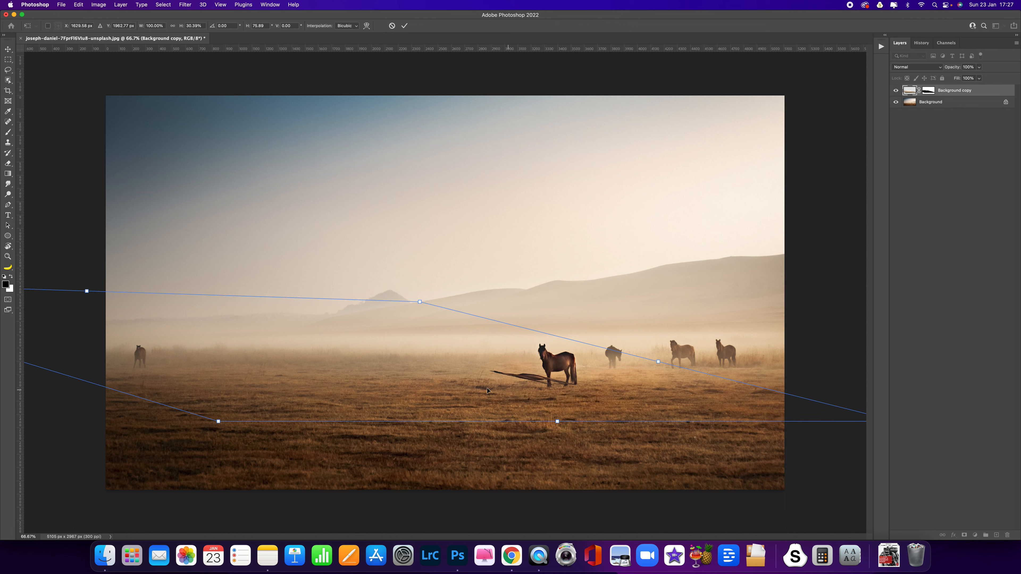
- Fine-tune the corners of the shadow shape to about 98.6% width and 29% height, align it with the hooves, and apply the transform
{"action": "left_click_drag", "start_coordinate": [218, 421], "coordinate": [227, 420]}
{"action": "left_click_drag", "start_coordinate": [420, 301], "coordinate": [402, 307]}
{"action": "left_click_drag", "start_coordinate": [457, 360], "coordinate": [460, 363]}
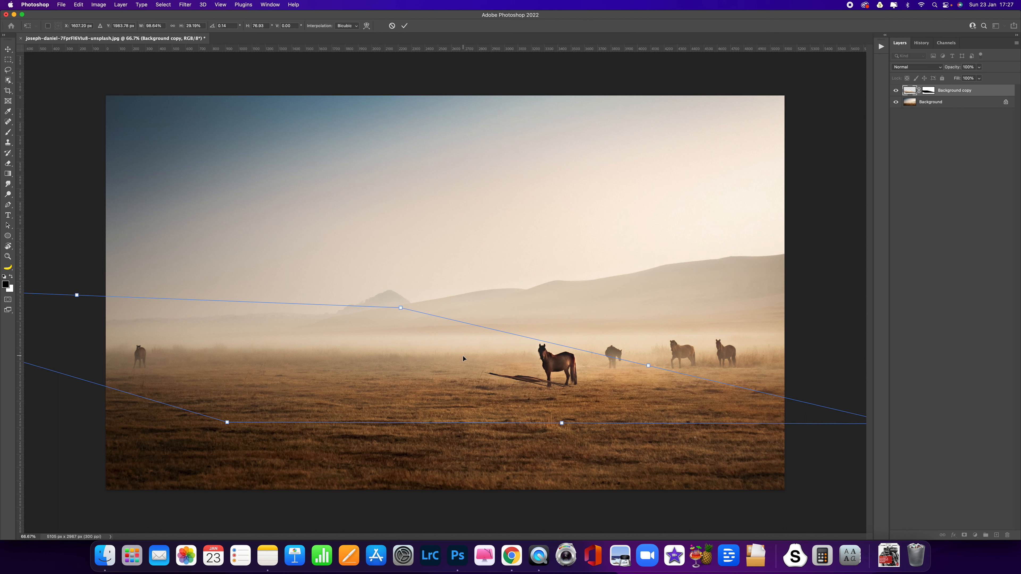
{"action": "key", "text": "Return"}
{"action": "key", "text": "w"}
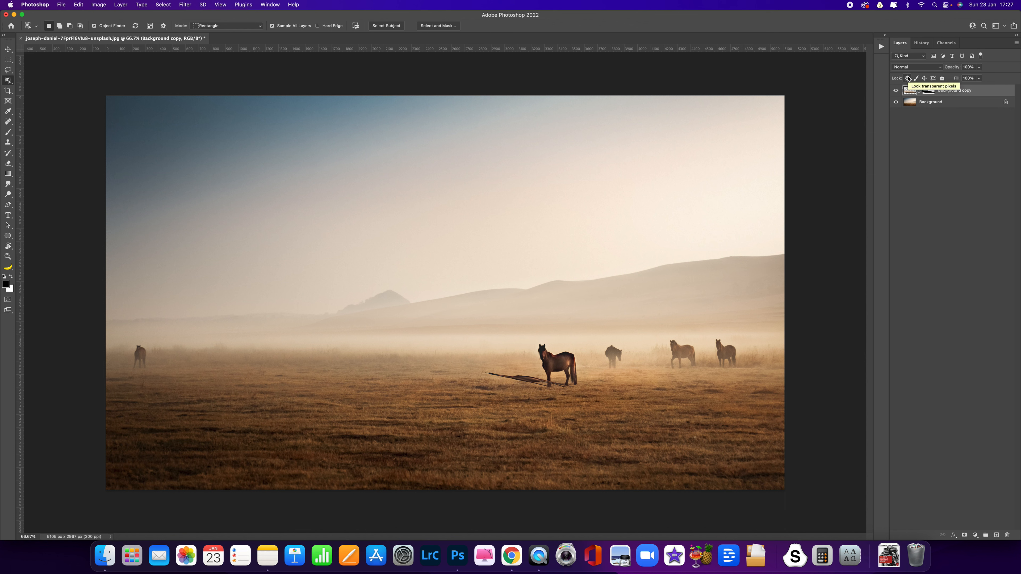
- Lock the Background copy's transparent pixels and fill the shadow with the Basics black-to-white gradient from the hooves towards its far tip
{"action": "left_click", "coordinate": [908, 78]}
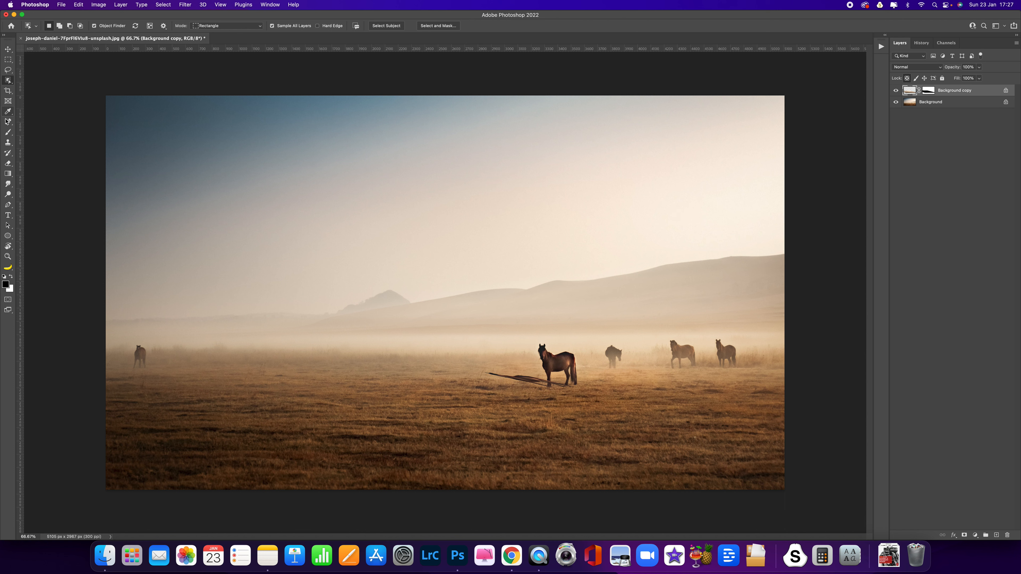
{"action": "left_click", "coordinate": [9, 175]}
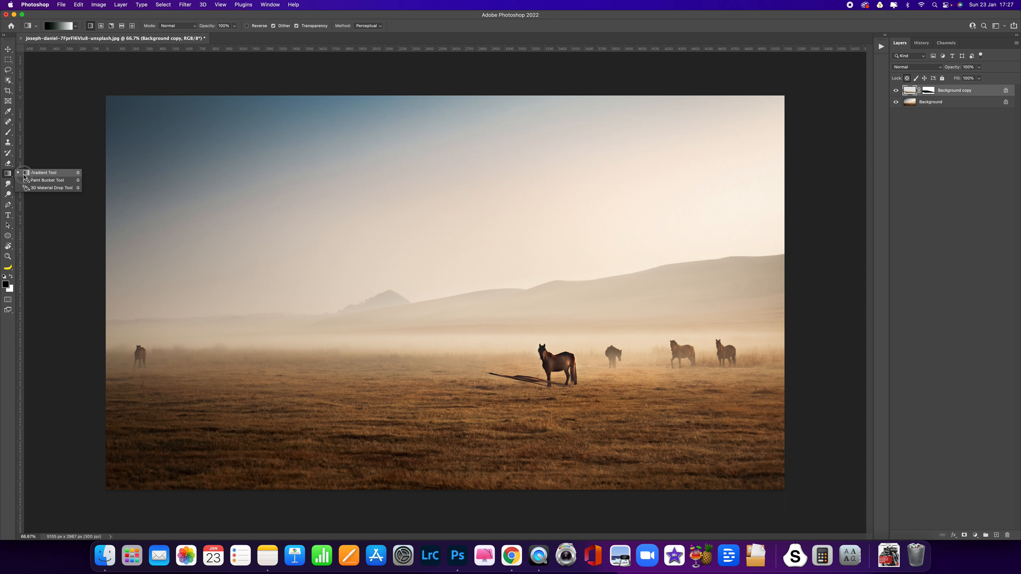
{"action": "left_click", "coordinate": [23, 177]}
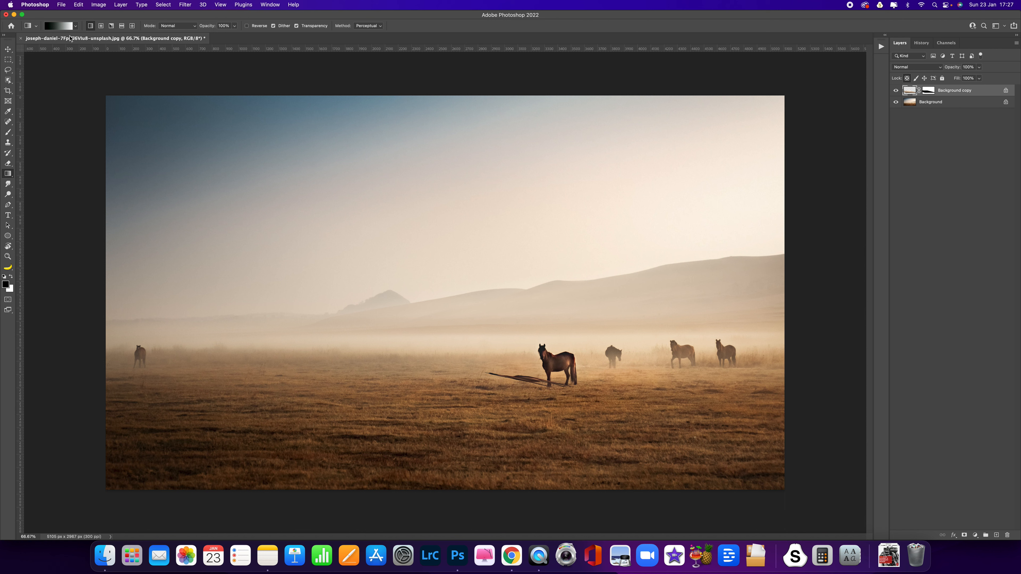
{"action": "left_click", "coordinate": [76, 28]}
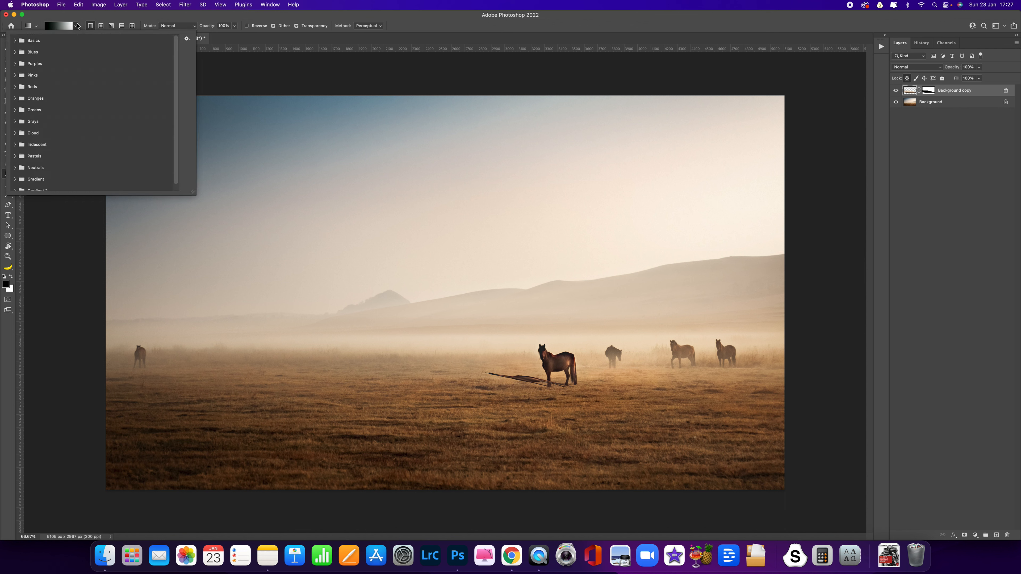
{"action": "left_click", "coordinate": [14, 40]}
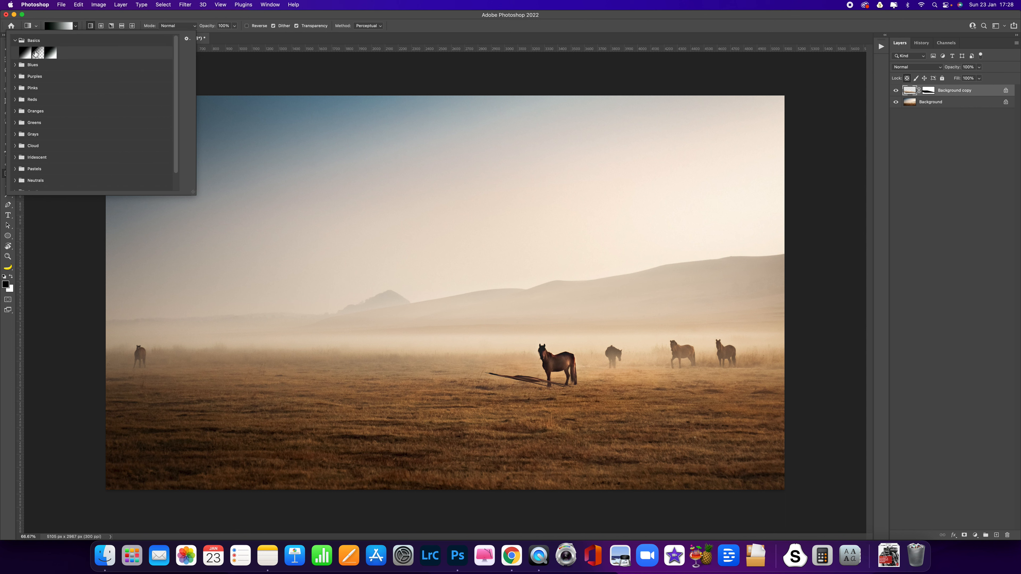
{"action": "left_click", "coordinate": [52, 53]}
{"action": "left_click", "coordinate": [103, 16]}
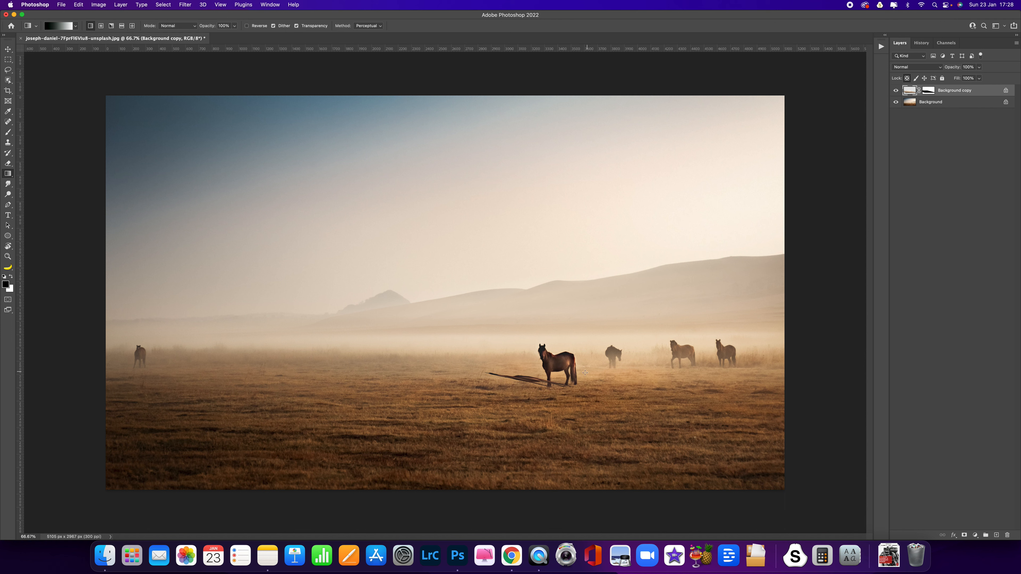
{"action": "left_click_drag", "start_coordinate": [573, 388], "coordinate": [478, 371]}
- Unlock the Background copy's transparent pixels and set the layer's blend mode to Multiply
{"action": "left_click", "coordinate": [907, 78]}
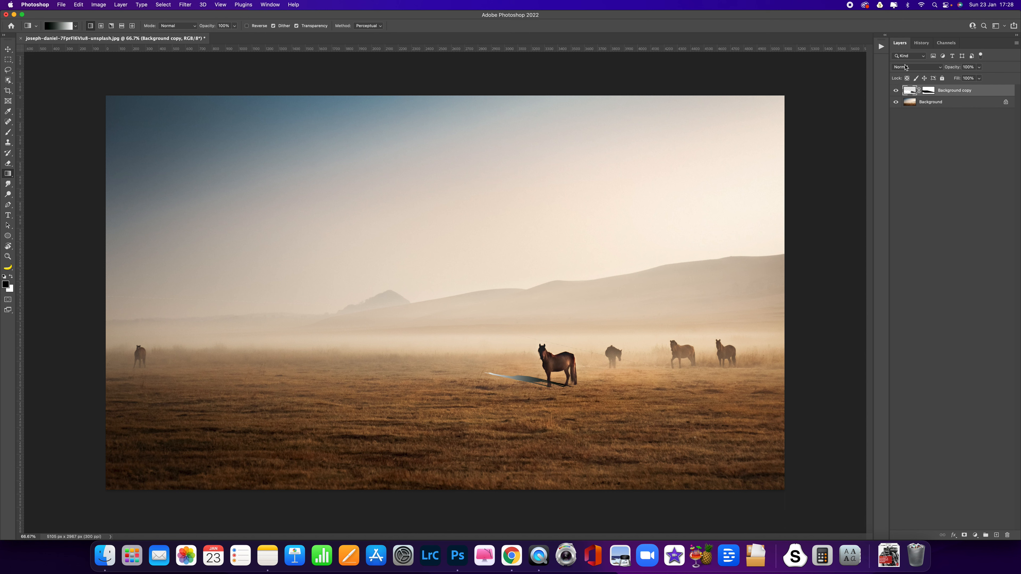
{"action": "left_click", "coordinate": [906, 68]}
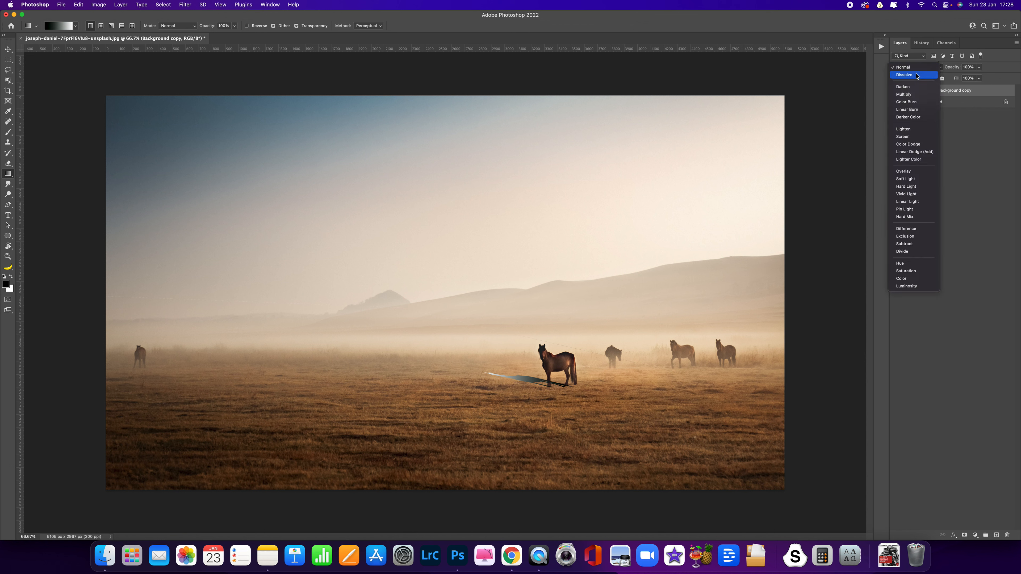
{"action": "left_click", "coordinate": [906, 94]}
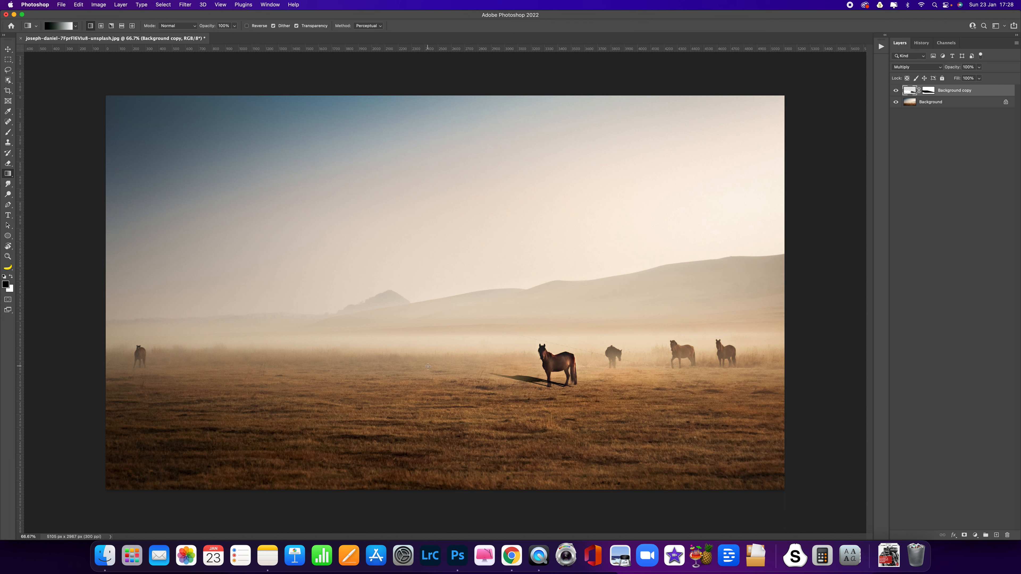
- Soften the shadow layer with a Gaussian Blur at a radius of about 4.8 pixels
{"action": "left_click", "coordinate": [188, 7]}
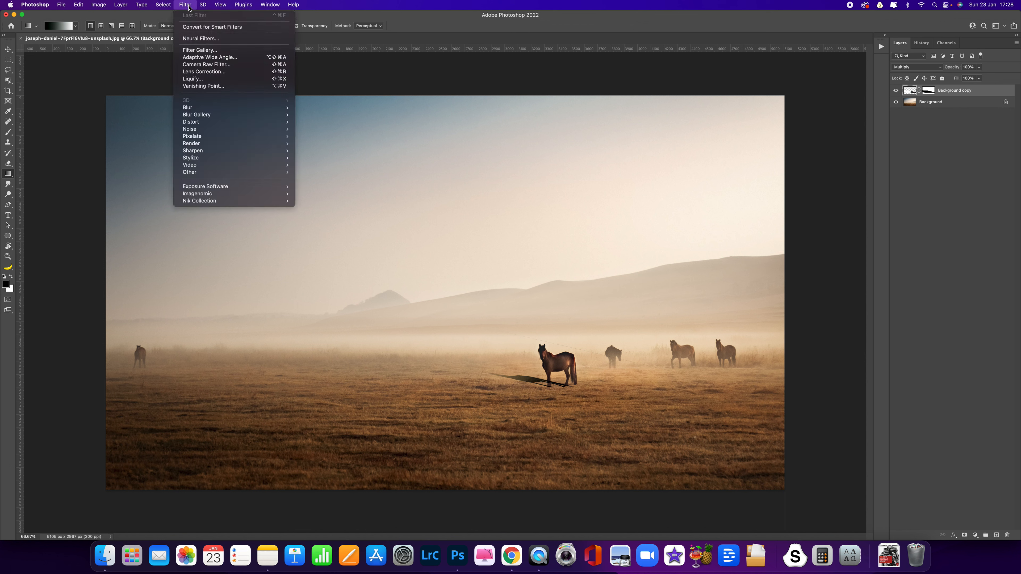
{"action": "mouse_move", "coordinate": [196, 108]}
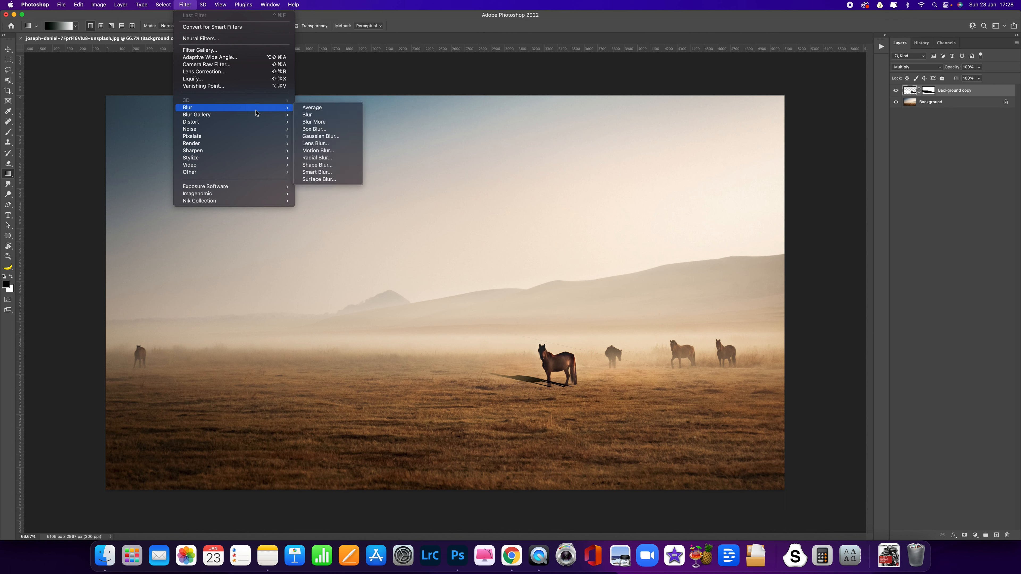
{"action": "left_click", "coordinate": [328, 137]}
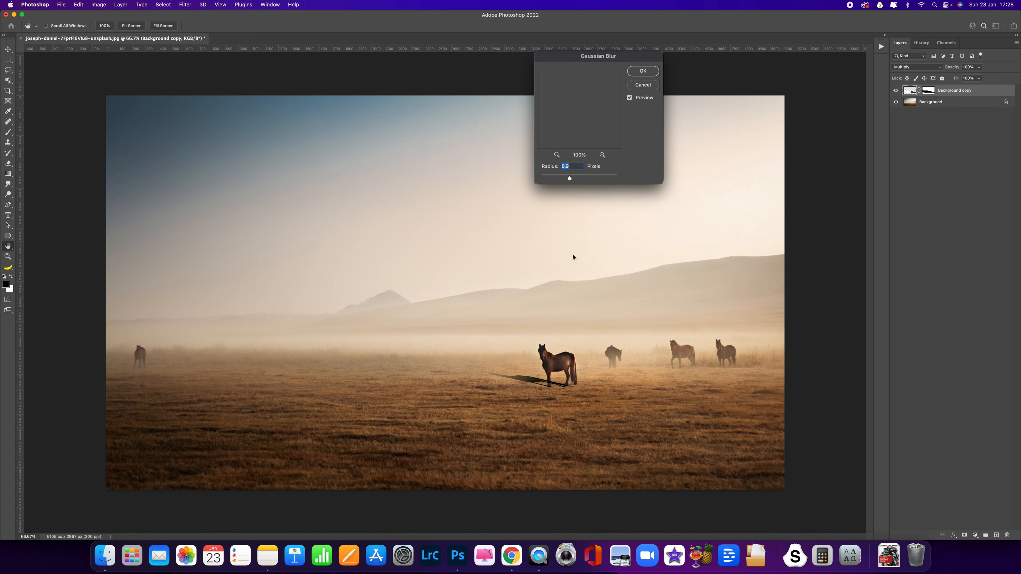
{"action": "left_click", "coordinate": [550, 179]}
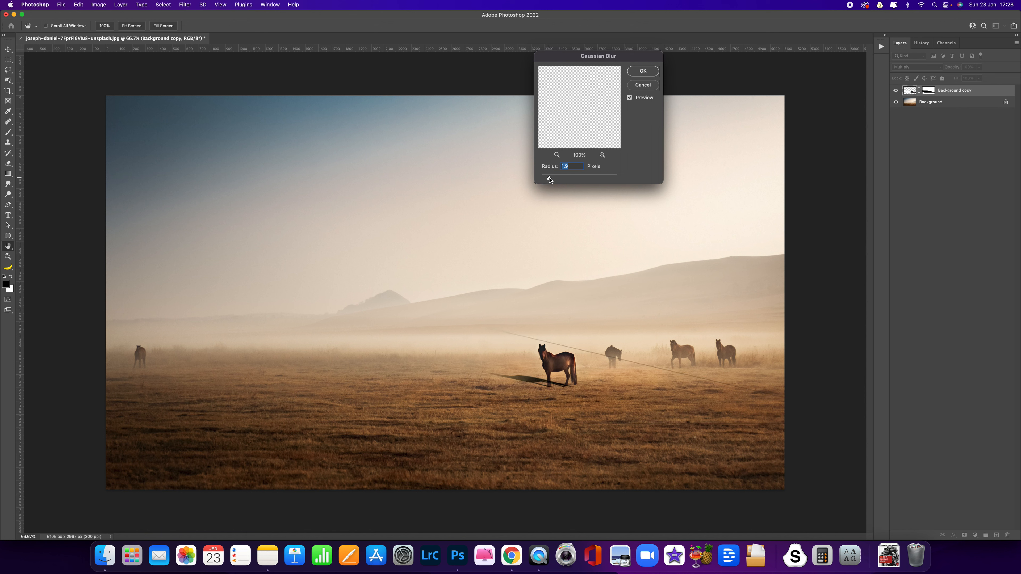
{"action": "left_click_drag", "start_coordinate": [550, 179], "coordinate": [555, 179]}
{"action": "mouse_move", "coordinate": [565, 179]}
{"action": "left_mouse_down"}
{"action": "mouse_move", "coordinate": [575, 180]}
{"action": "mouse_move", "coordinate": [560, 181]}
{"action": "left_mouse_up"}
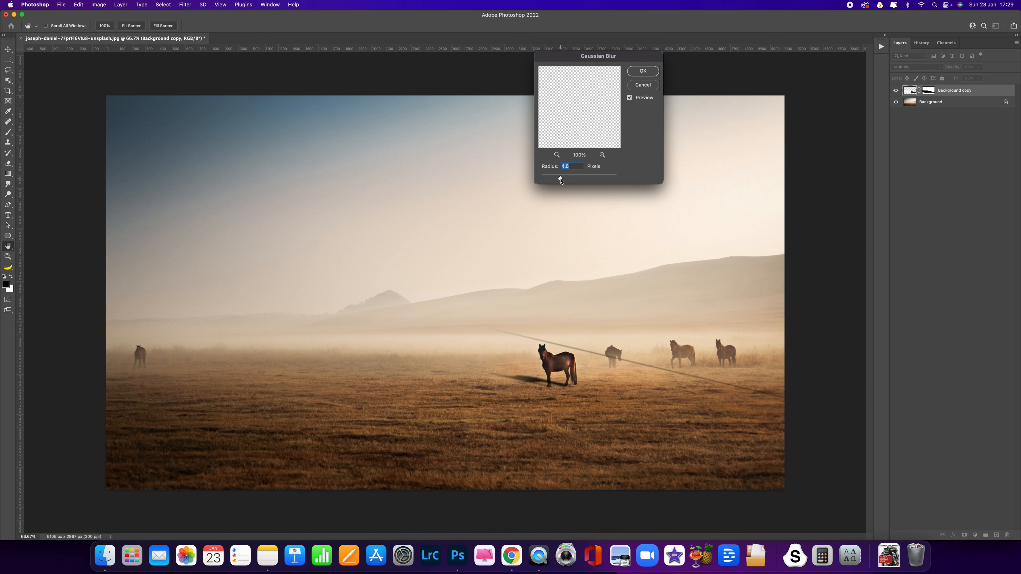